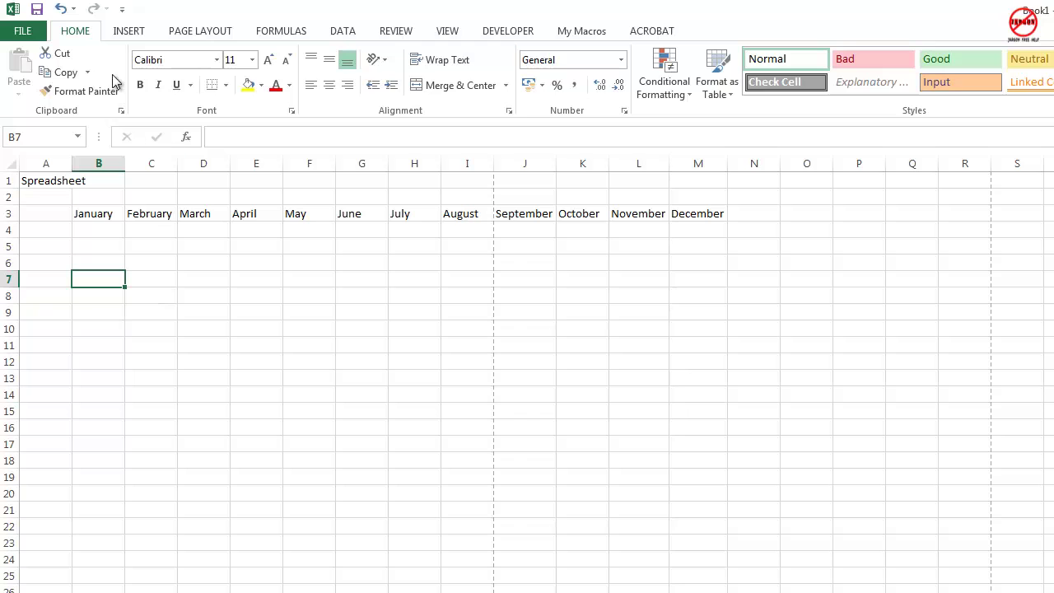
# Step: Add a header to the worksheet and activate its left, centre and right sections in turn
pyautogui.click(131, 32)
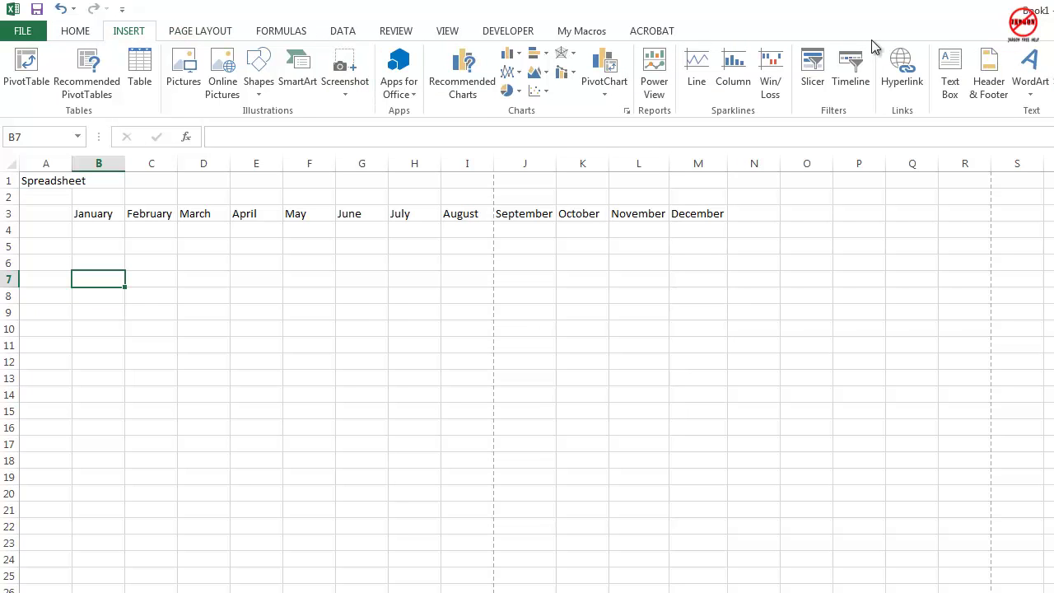
pyautogui.click(991, 76)
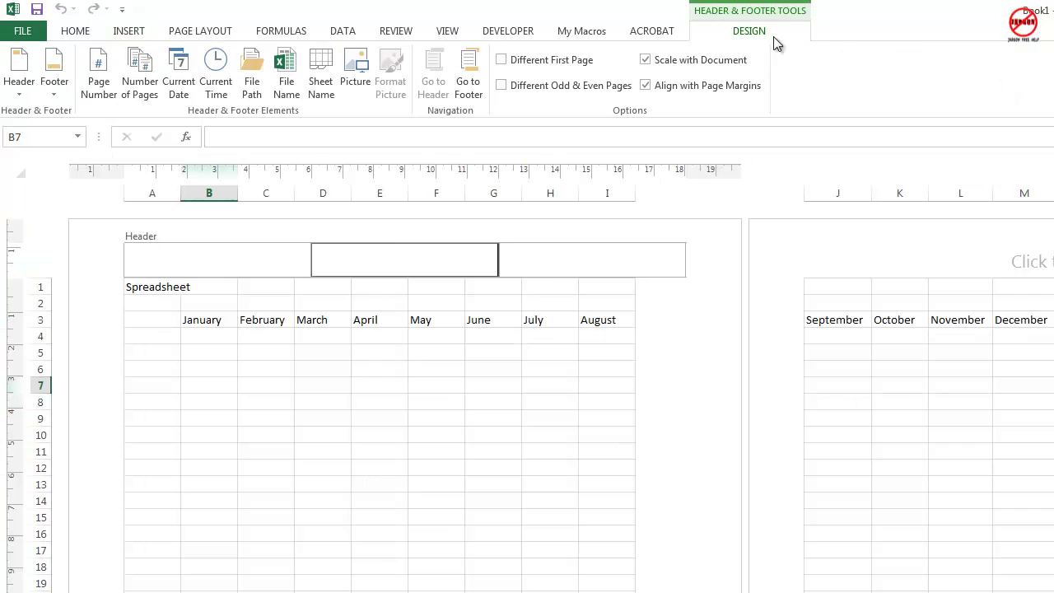
pyautogui.click(220, 262)
pyautogui.click(445, 270)
pyautogui.click(589, 256)
pyautogui.click(404, 255)
pyautogui.click(258, 256)
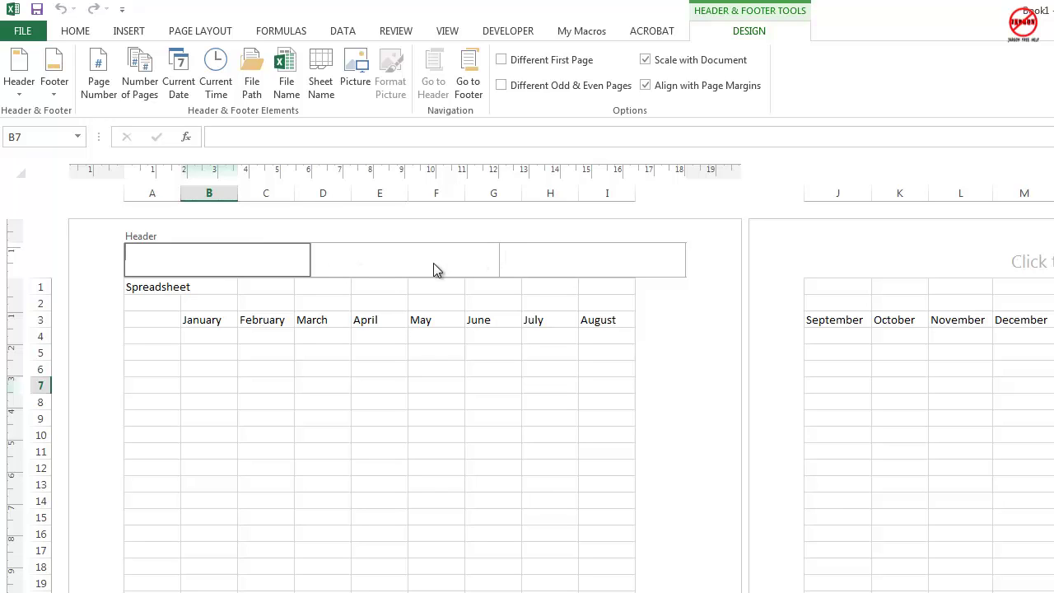
pyautogui.click(434, 265)
# Step: Insert the current date, "at" and the current time in the left header section, and enter "Created by" plus the author's first name in the right section
pyautogui.click(259, 254)
pyautogui.click(179, 79)
pyautogui.write('at')
pyautogui.click(214, 71)
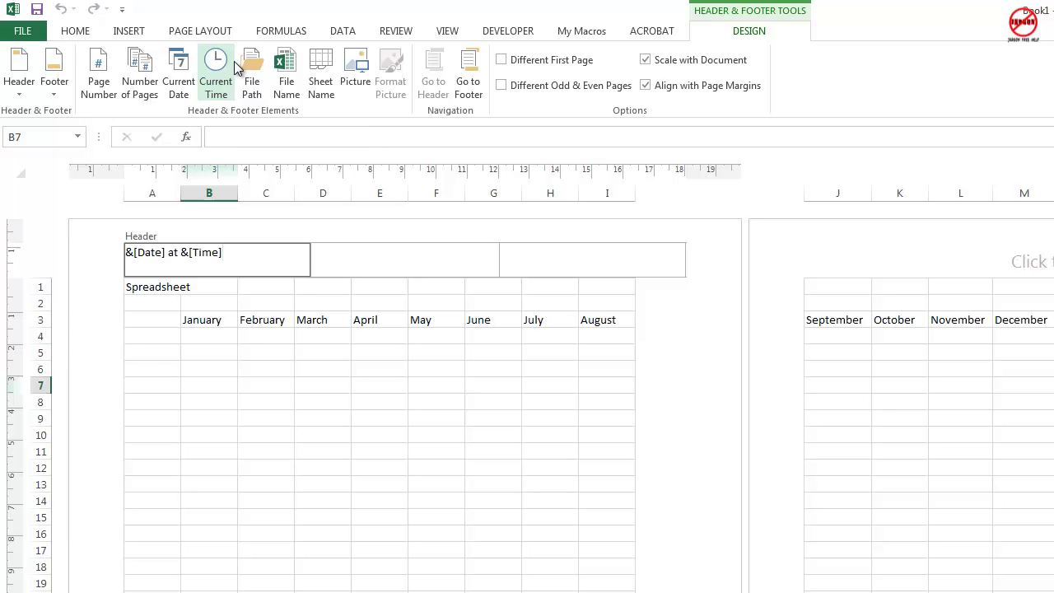
pyautogui.click(531, 260)
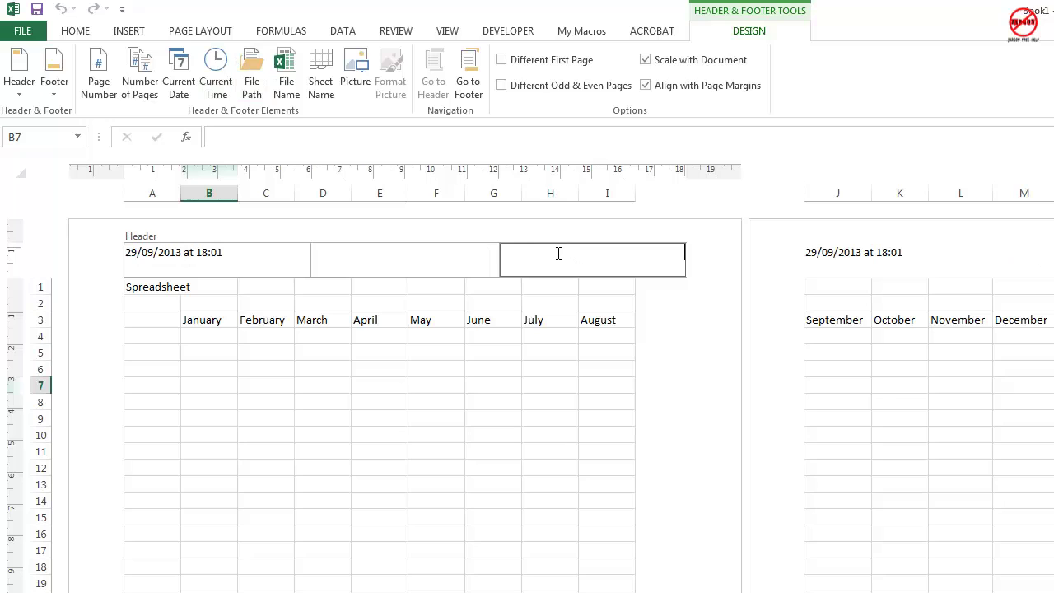
pyautogui.write('Created by Gary')
# Step: Insert the picture jargon_free_help_logo.jpg from the Pictures library into the centre header section
pyautogui.click(417, 264)
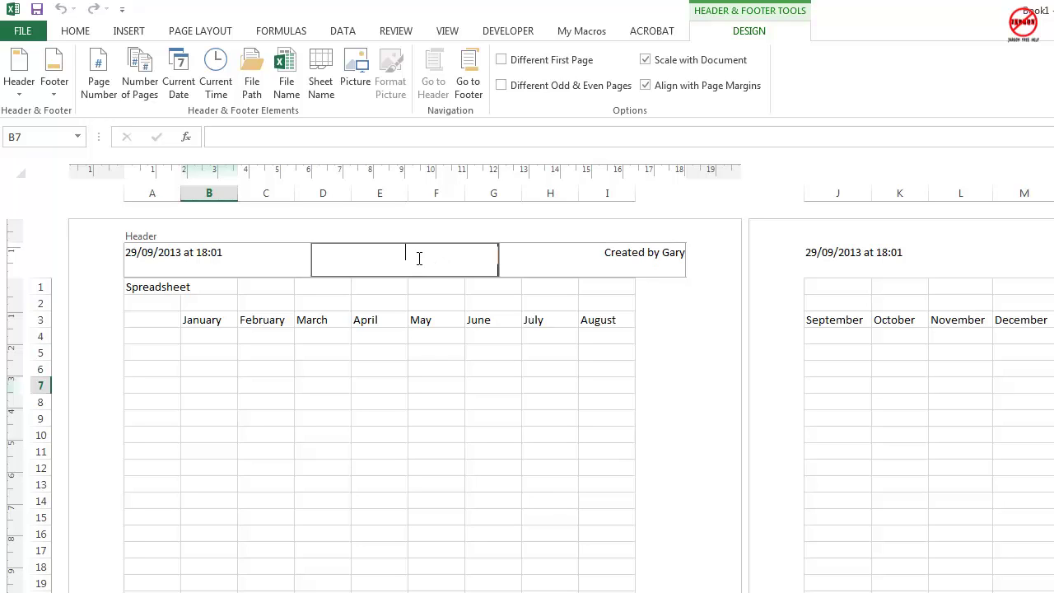
pyautogui.click(358, 78)
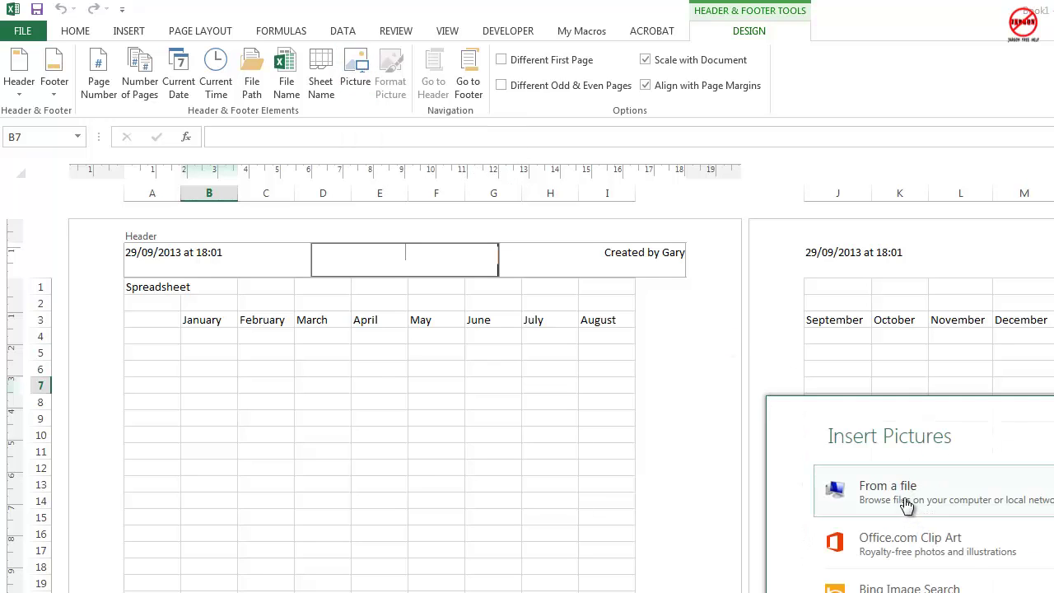
pyautogui.moveTo(966, 402); pyautogui.dragTo(356, 177)
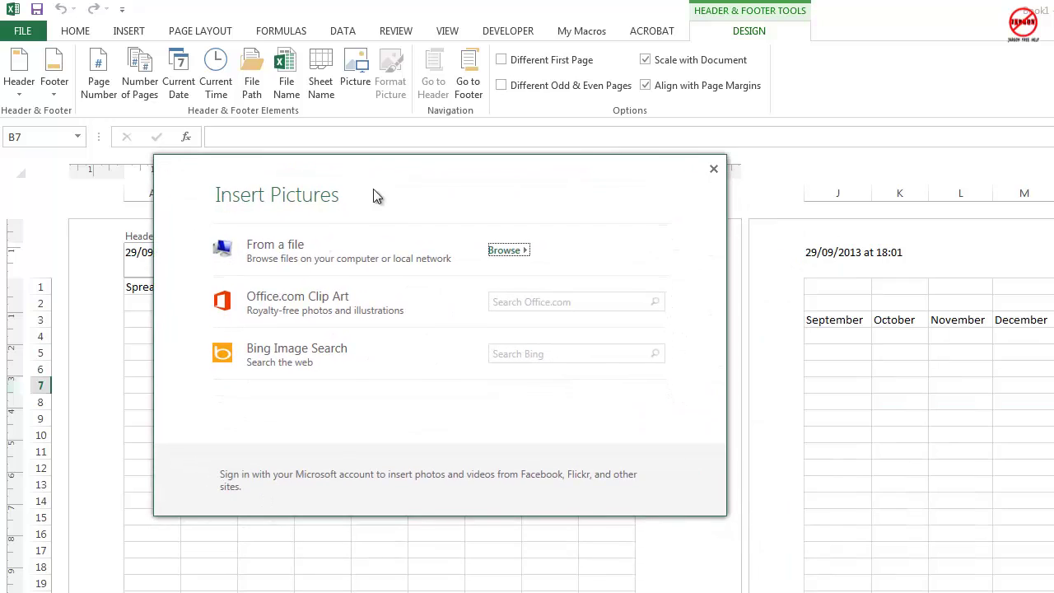
pyautogui.click(274, 259)
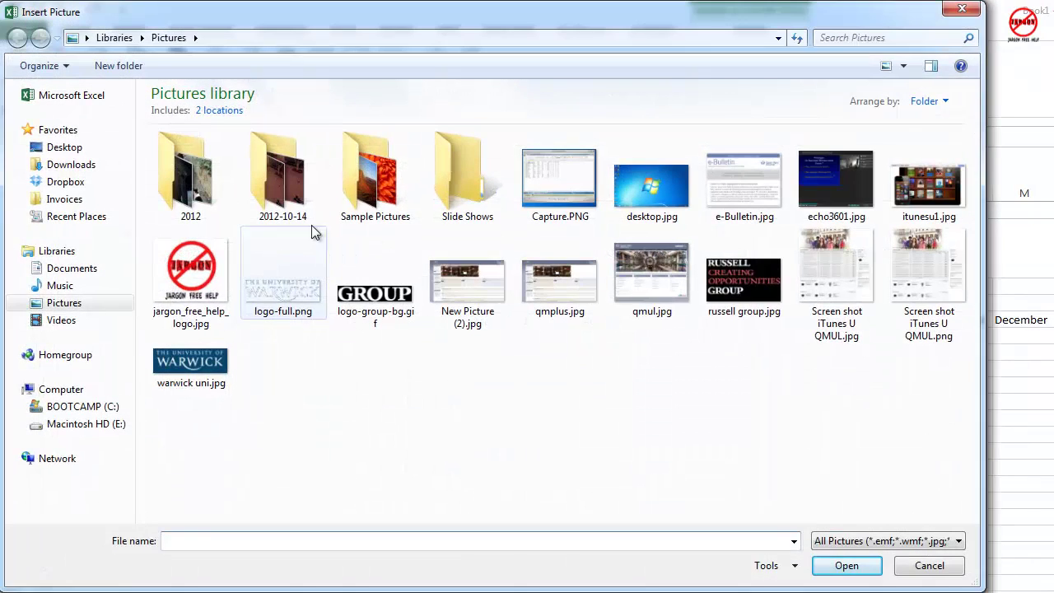
pyautogui.click(190, 272)
pyautogui.click(846, 564)
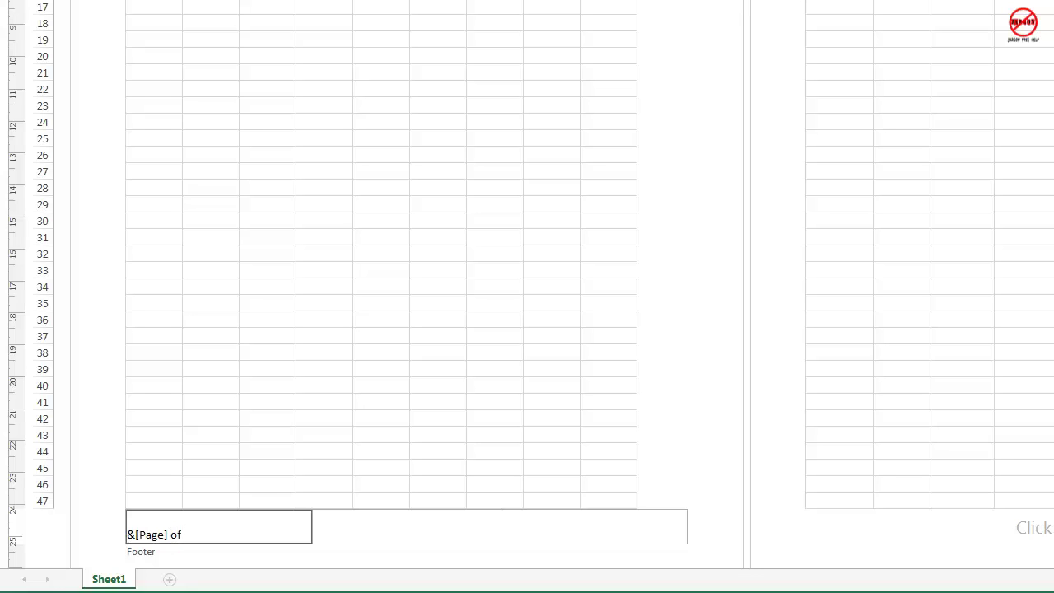
# Step: Complete the left footer section as "&[Page] of &[Pages]" and insert the file path and sheet name codes in the right footer section
pyautogui.write('&[Pages]')
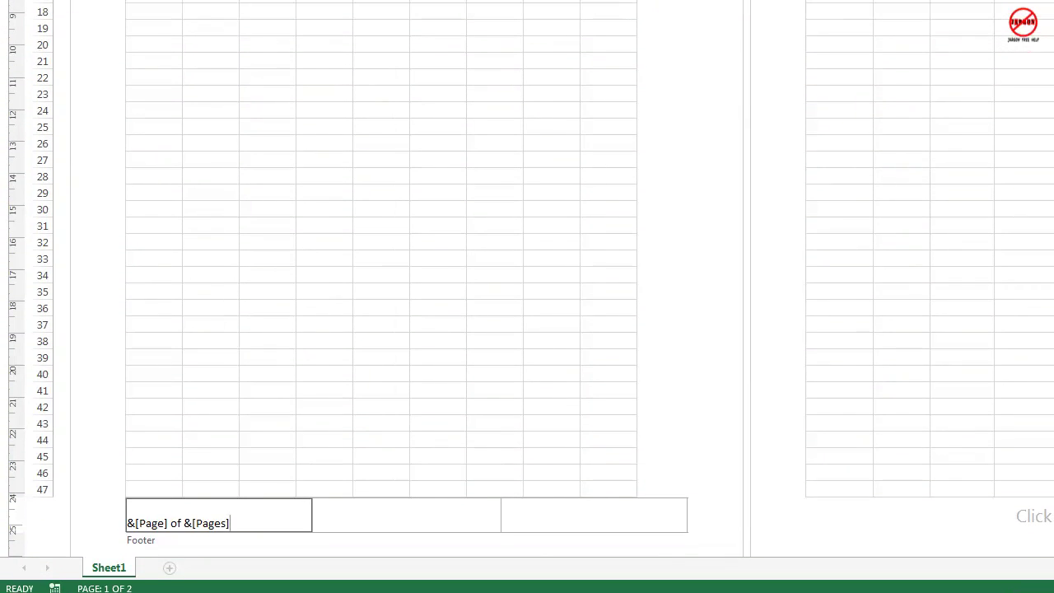
pyautogui.click(564, 519)
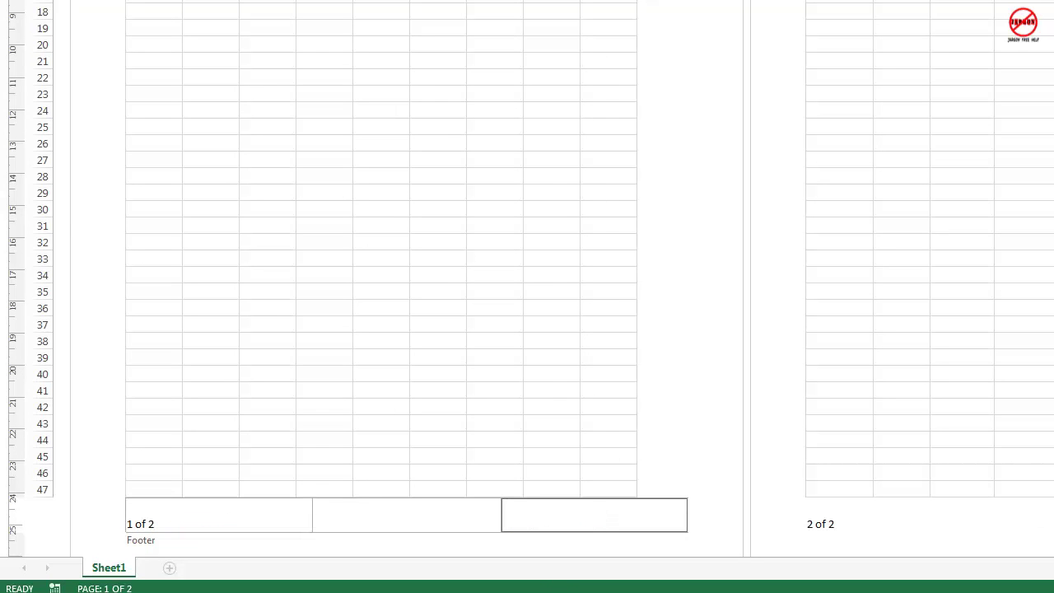
pyautogui.write('&[Path]&[File]')
pyautogui.write('&[Tab]')
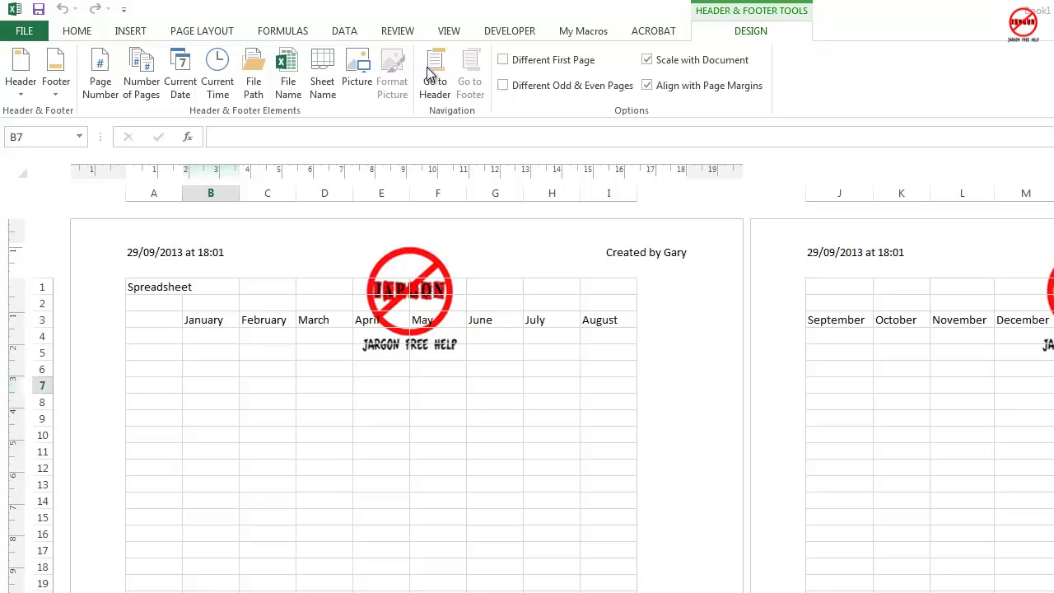
# Step: Go to the header and back to the footer, and enable Different First Page
pyautogui.click(436, 74)
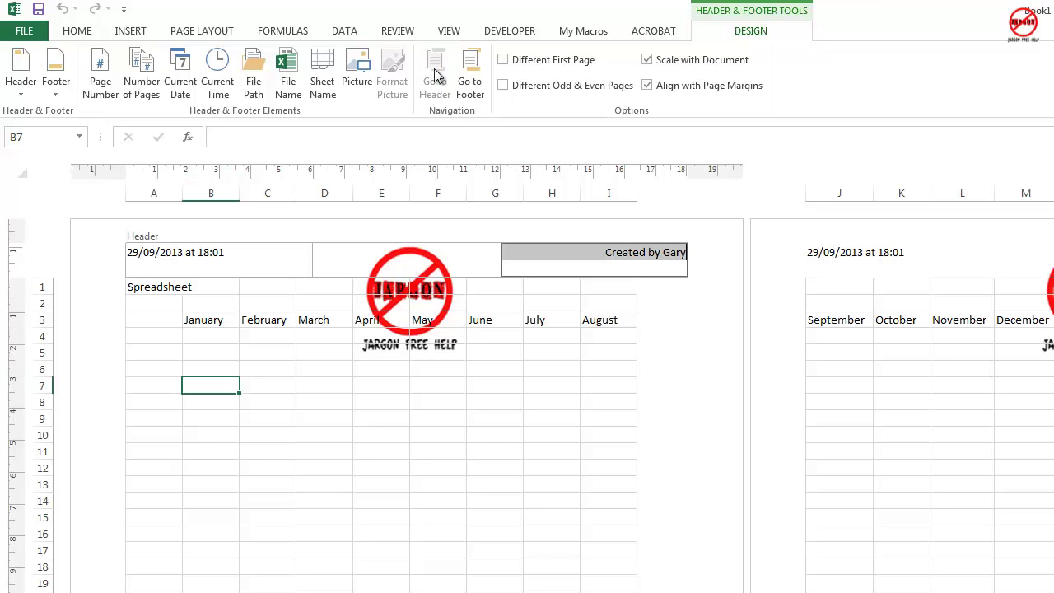
pyautogui.click(470, 72)
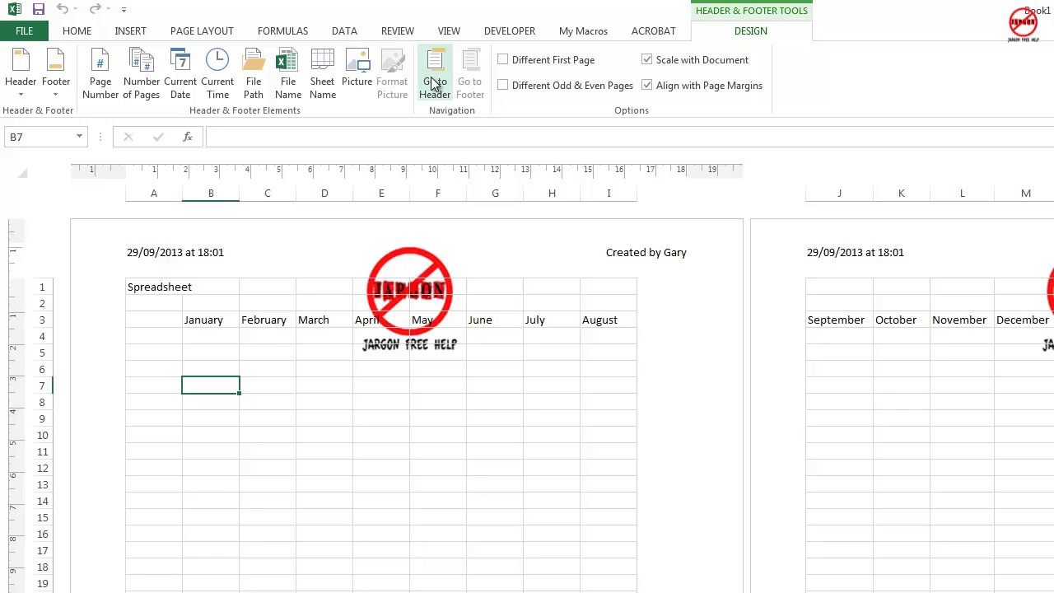
pyautogui.click(511, 66)
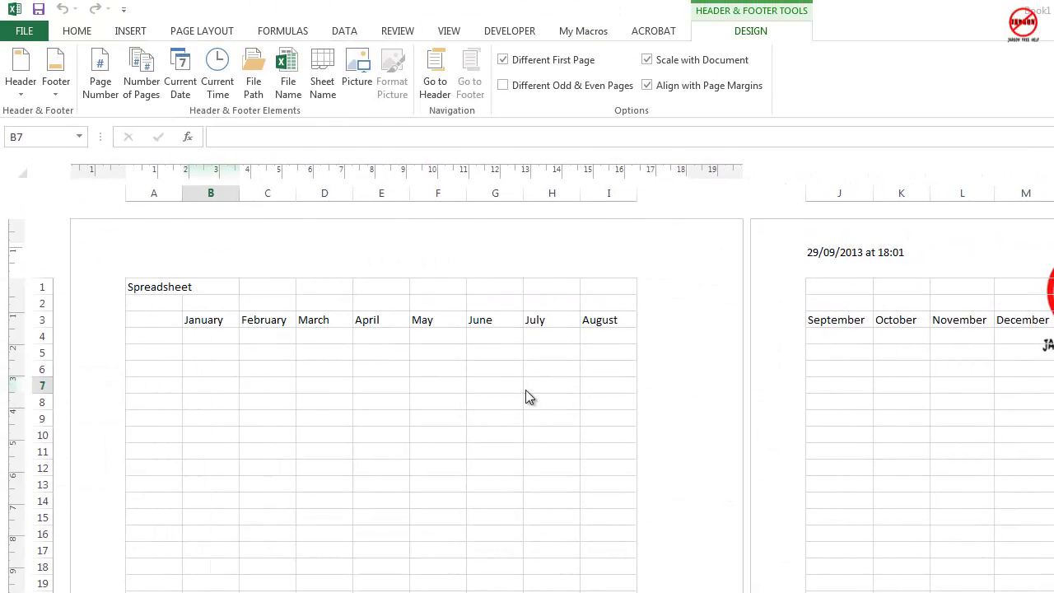
# Step: Enter "This is my report" in the left section of the first page header
pyautogui.click(124, 33)
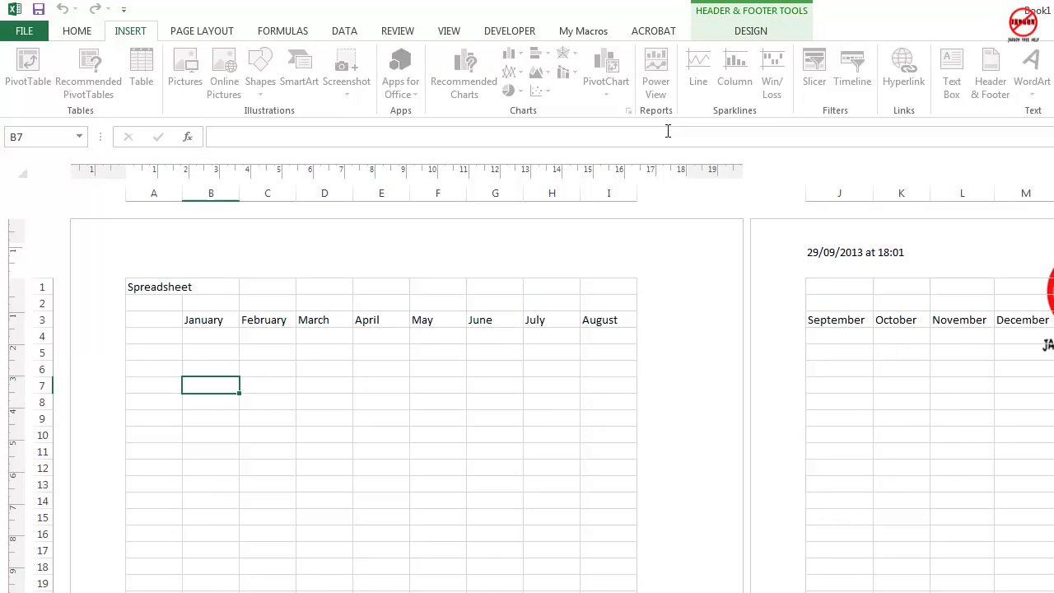
pyautogui.click(461, 288)
pyautogui.click(453, 259)
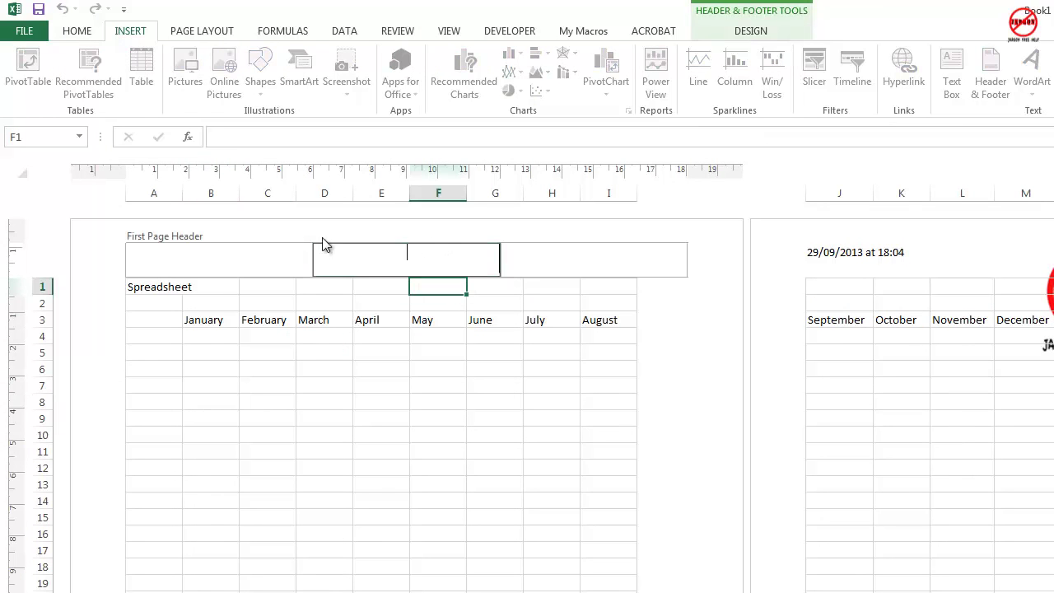
pyautogui.click(228, 260)
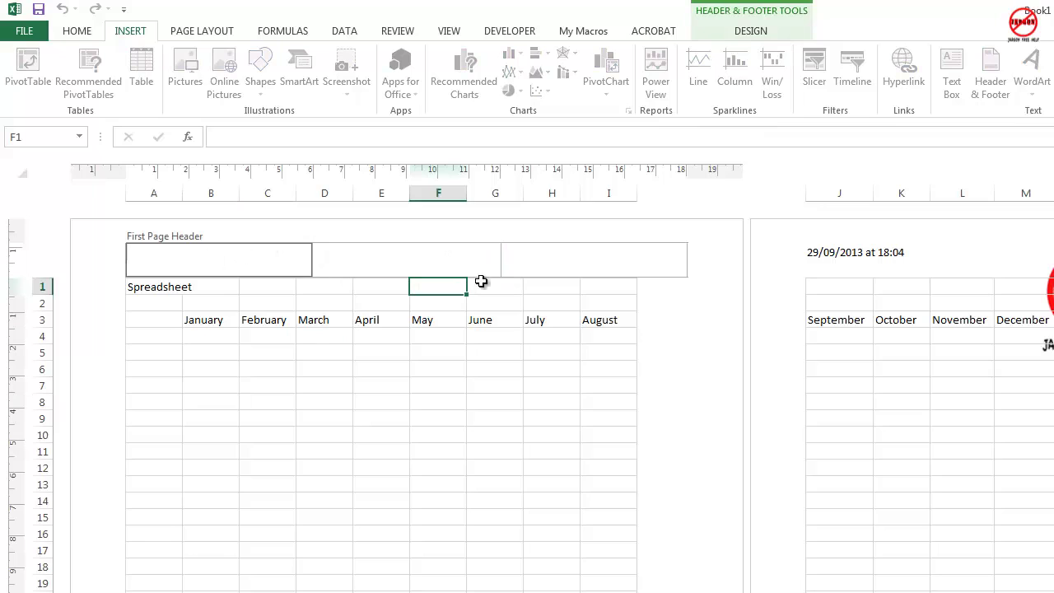
pyautogui.write('This is my rep')
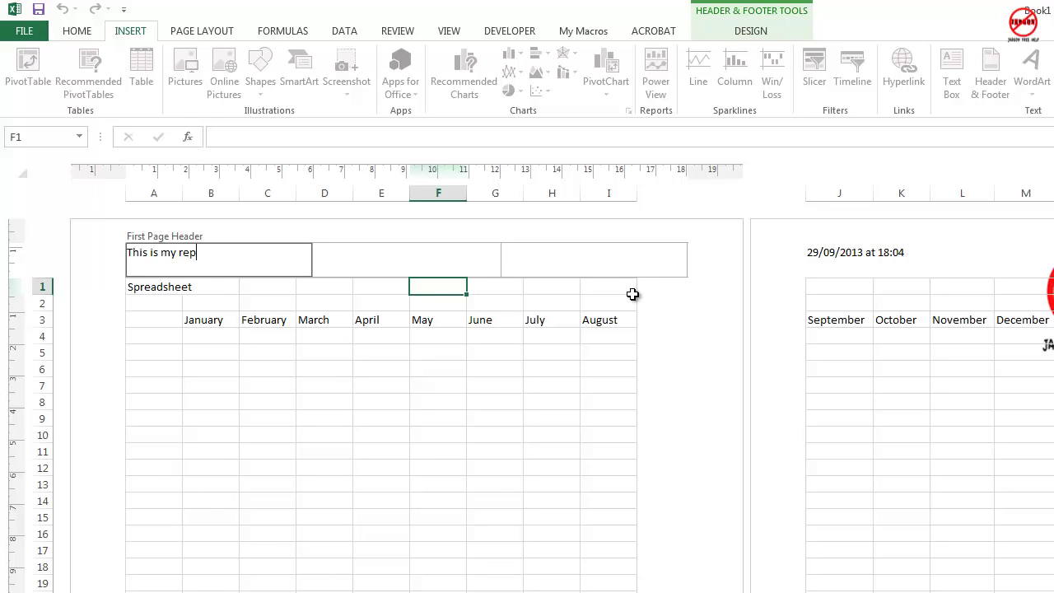
pyautogui.write('ort')
# Step: Enable Different Odd & Even Pages for the headers and footers, and activate the third page at cell S3
pyautogui.click(750, 33)
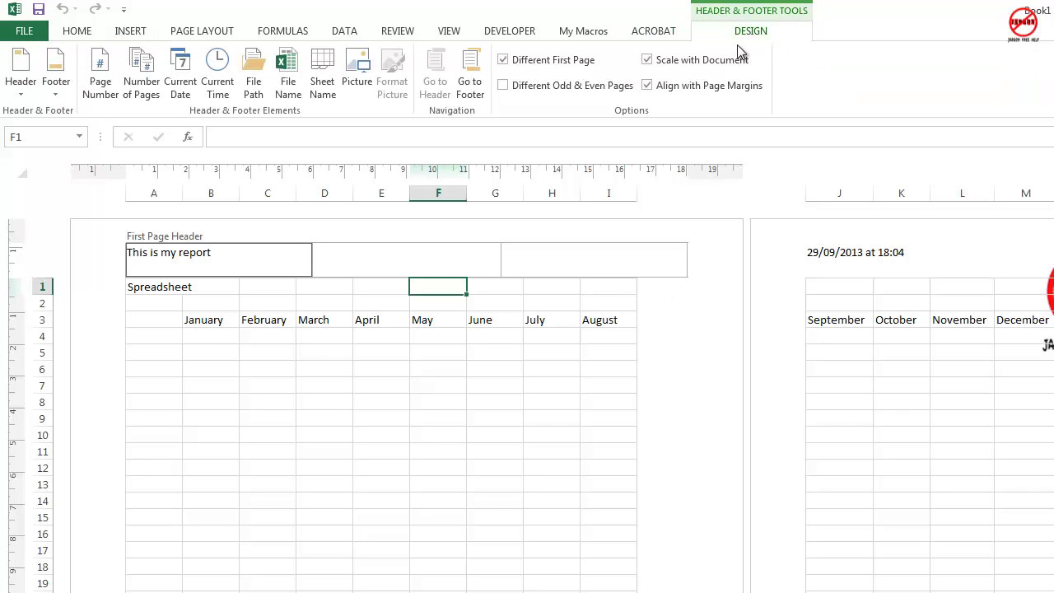
pyautogui.click(536, 94)
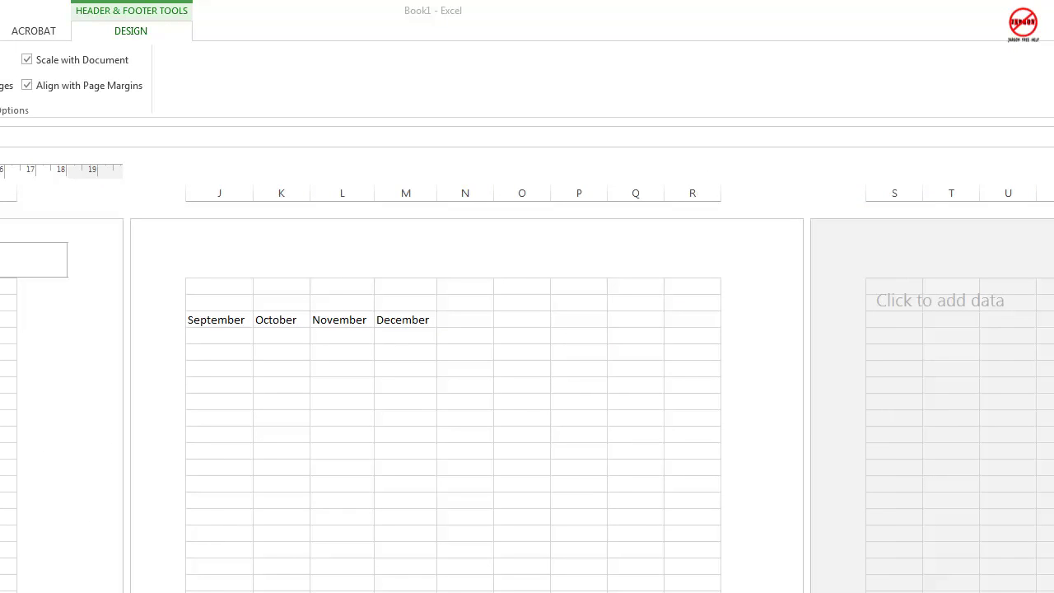
pyautogui.click(1036, 298)
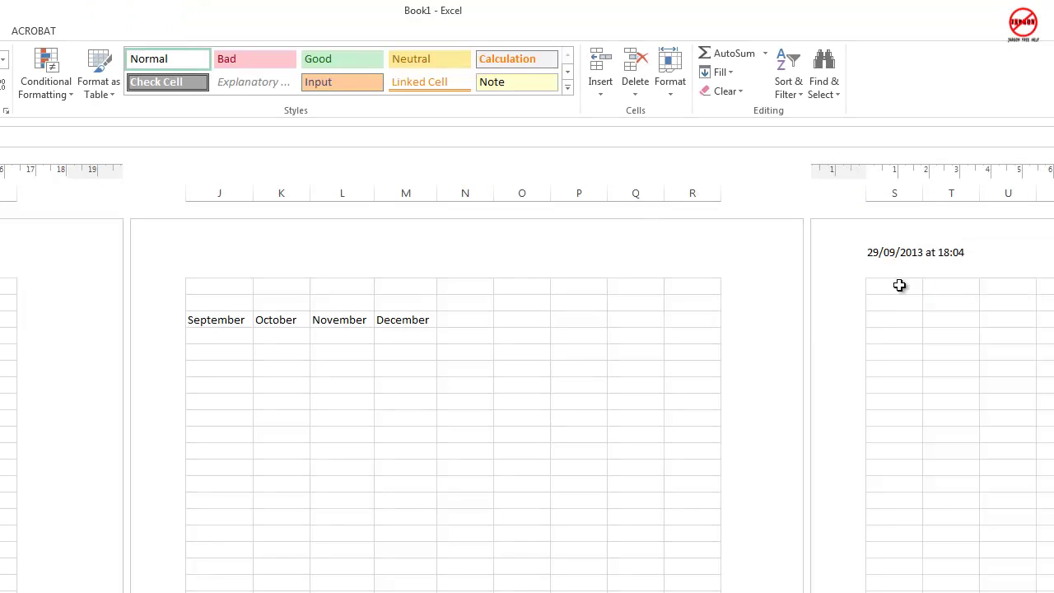
pyautogui.click(889, 319)
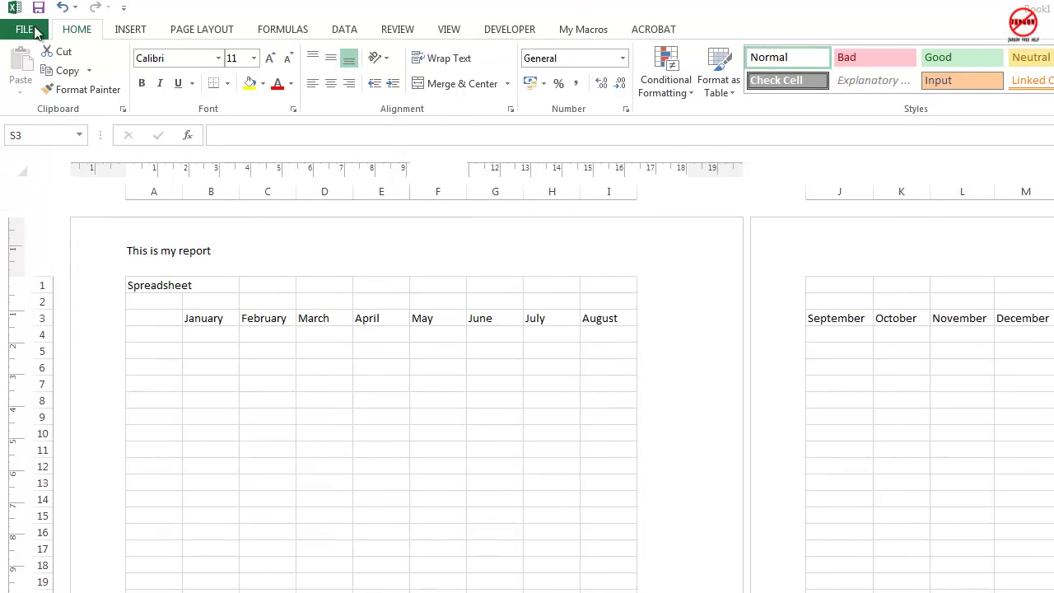
pyautogui.press('Return')
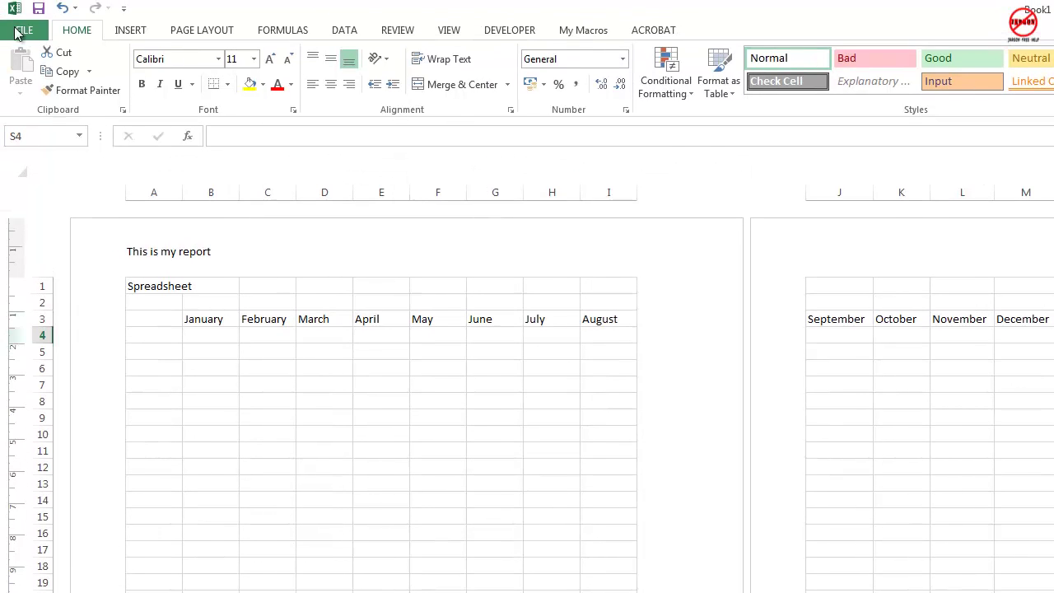
# Step: Open the print preview to check the headers and footers
pyautogui.click(22, 29)
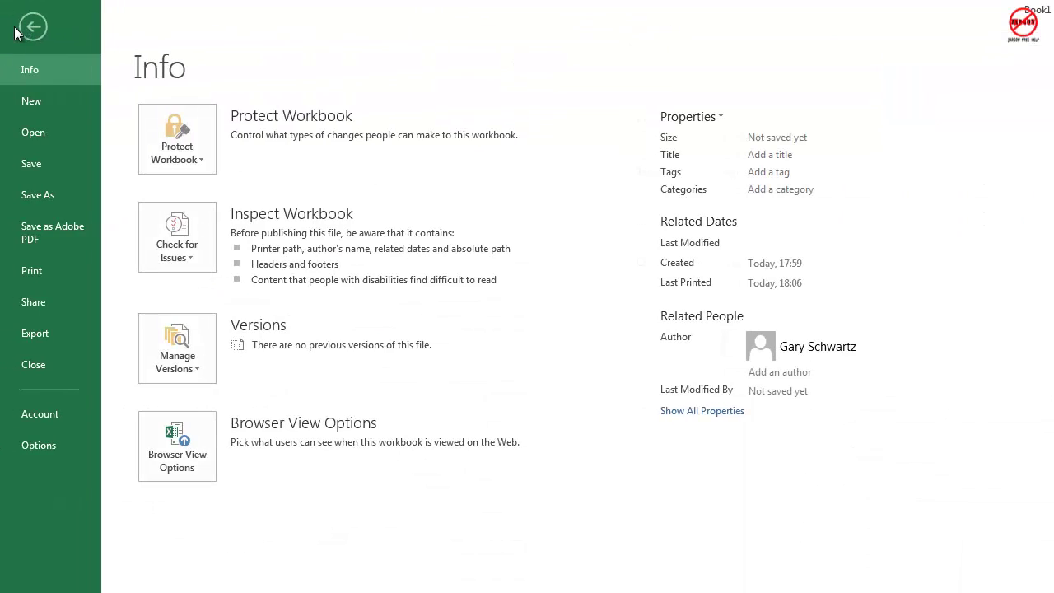
pyautogui.click(51, 271)
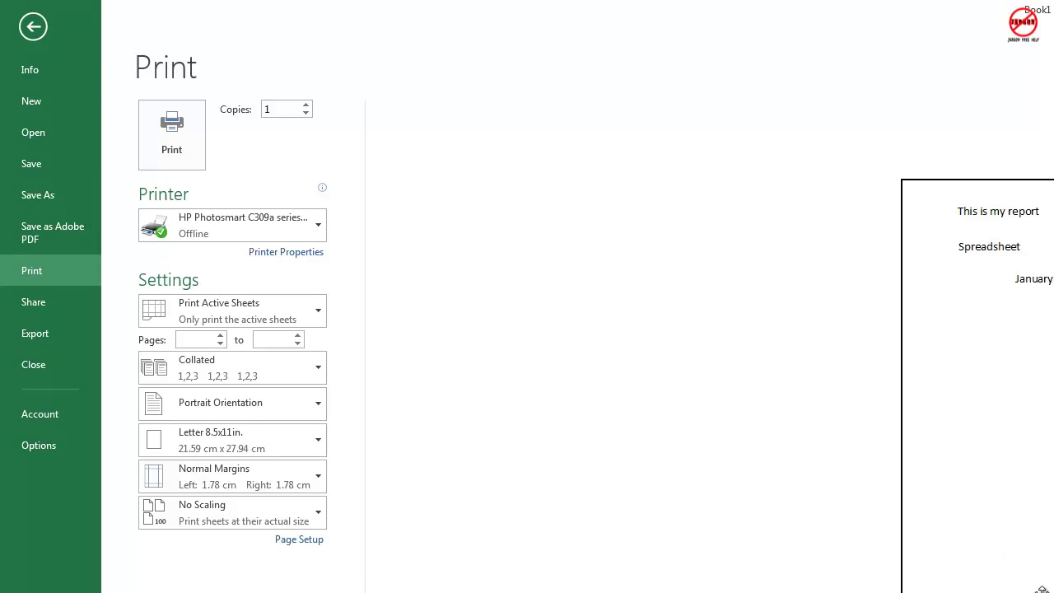